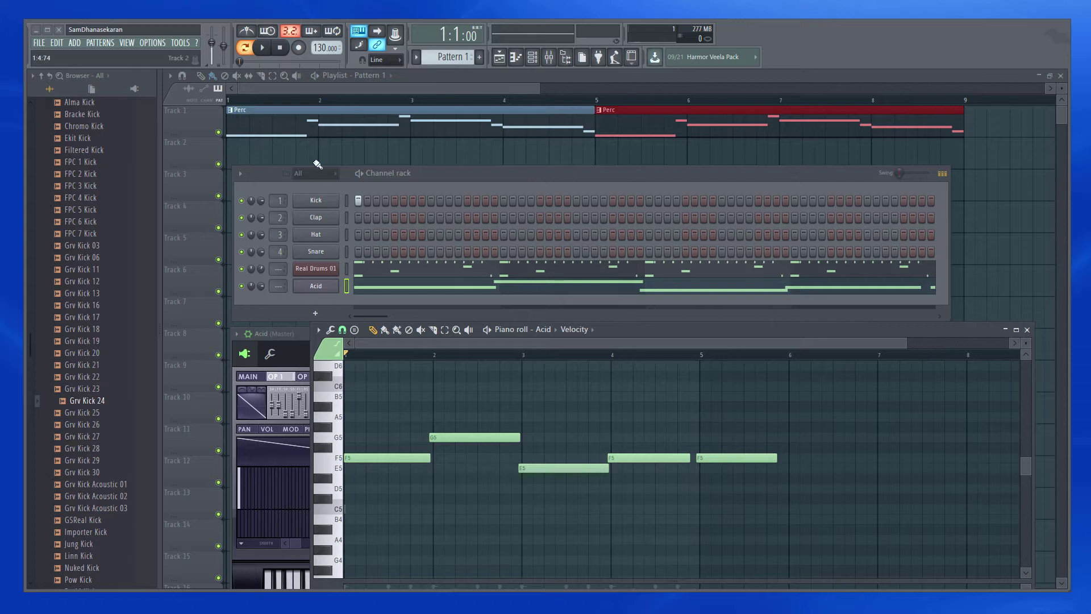
- Play back the Acid melody, then delete its last F5 note
click(266, 49)
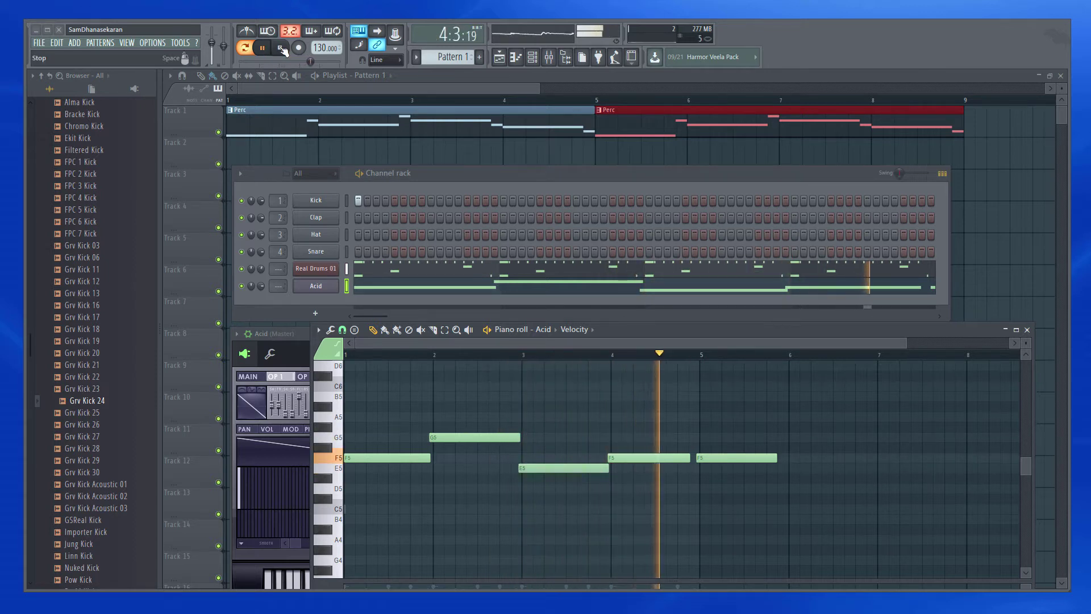
click(282, 48)
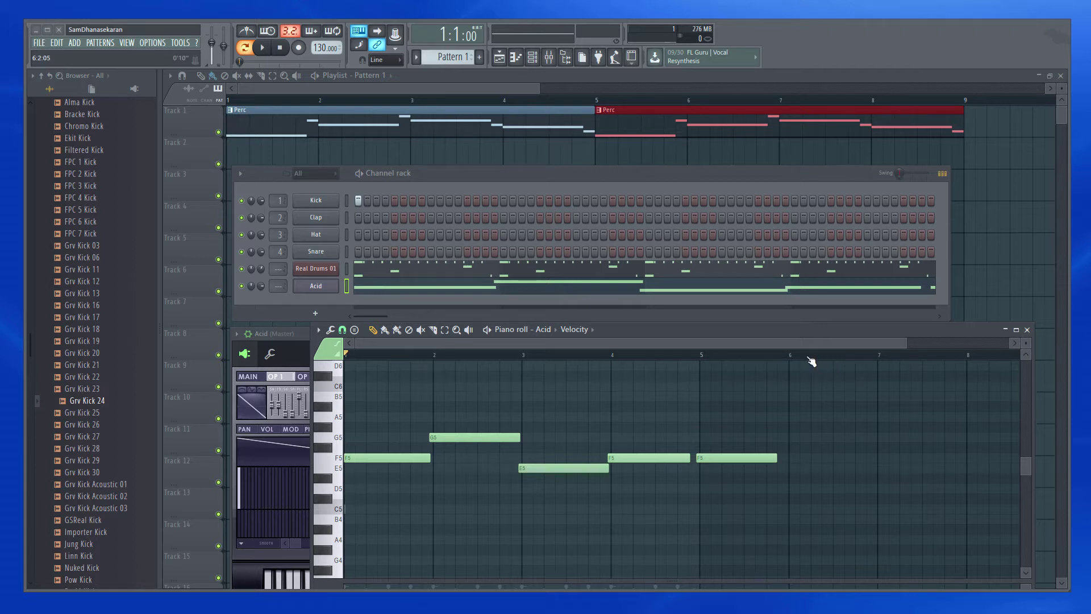
right_click(730, 458)
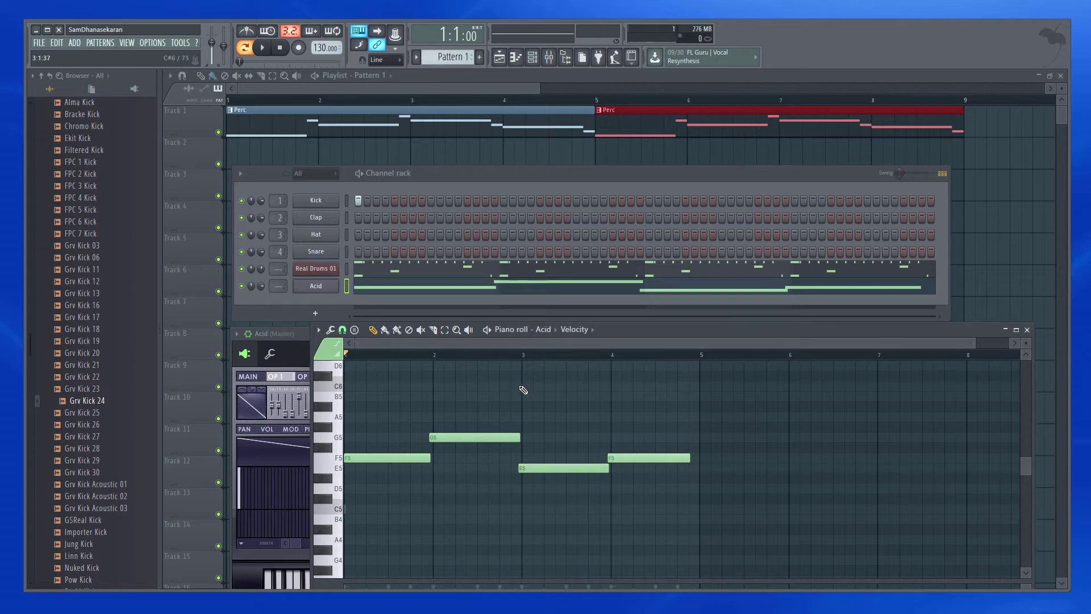
- Select and delete every Acid note, then return the playhead to the start
click(457, 356)
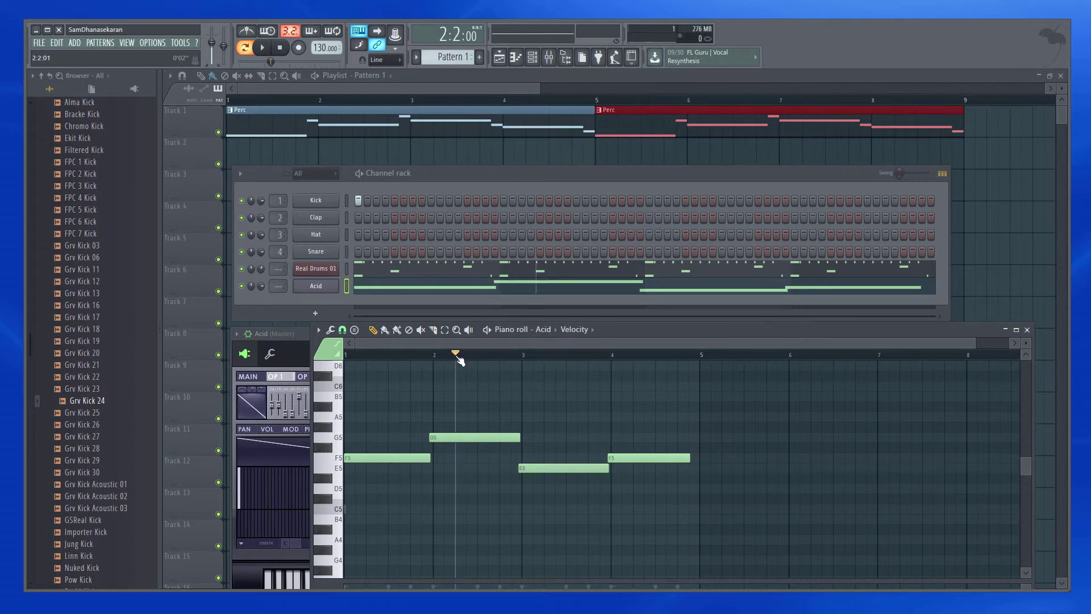
key(ctrl+a)
key(Delete)
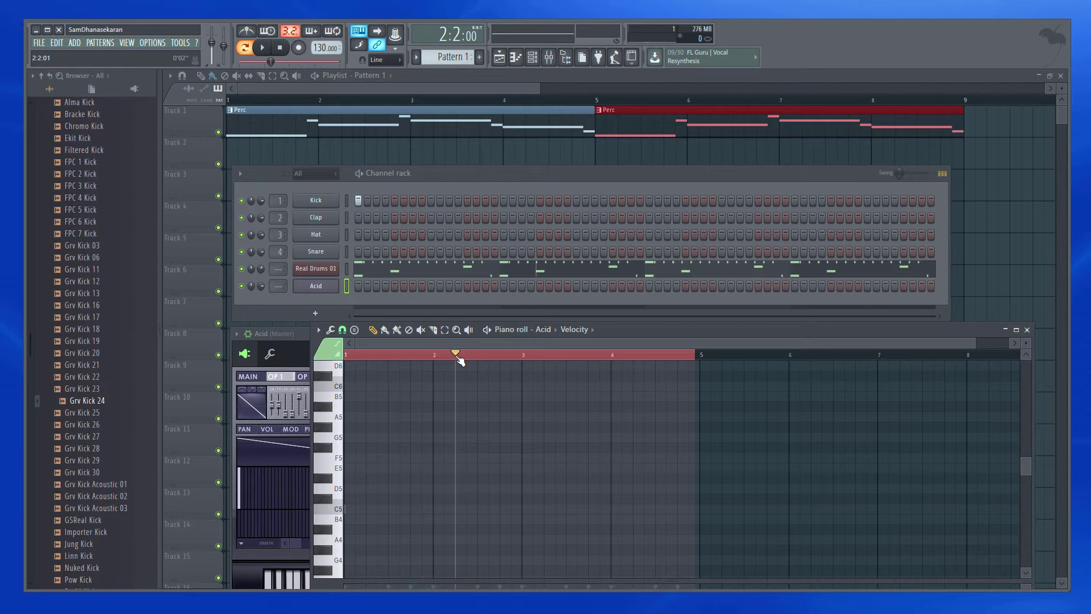
click(357, 359)
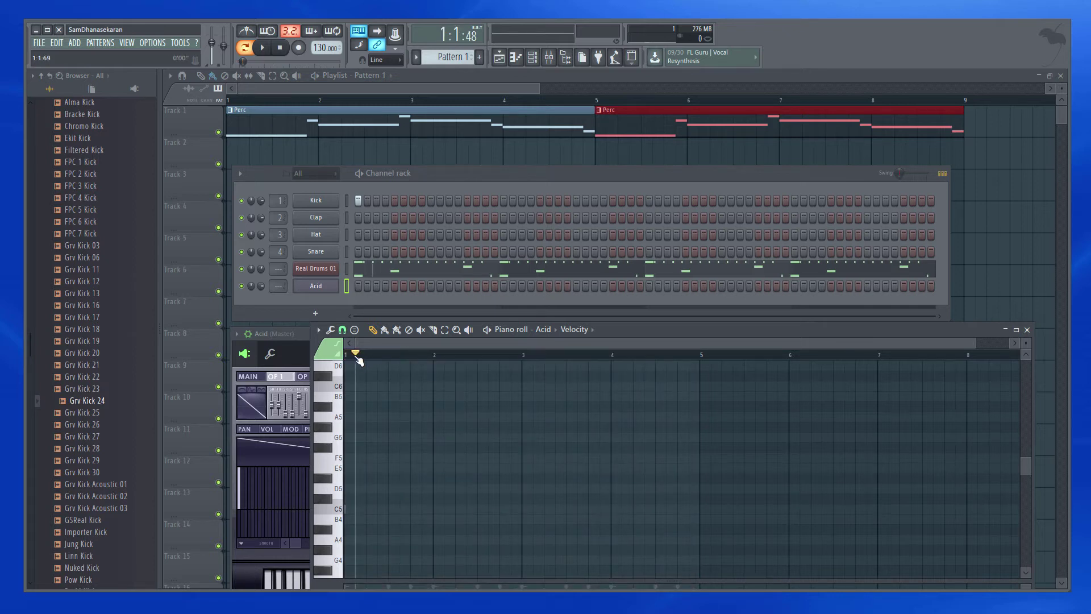
click(347, 356)
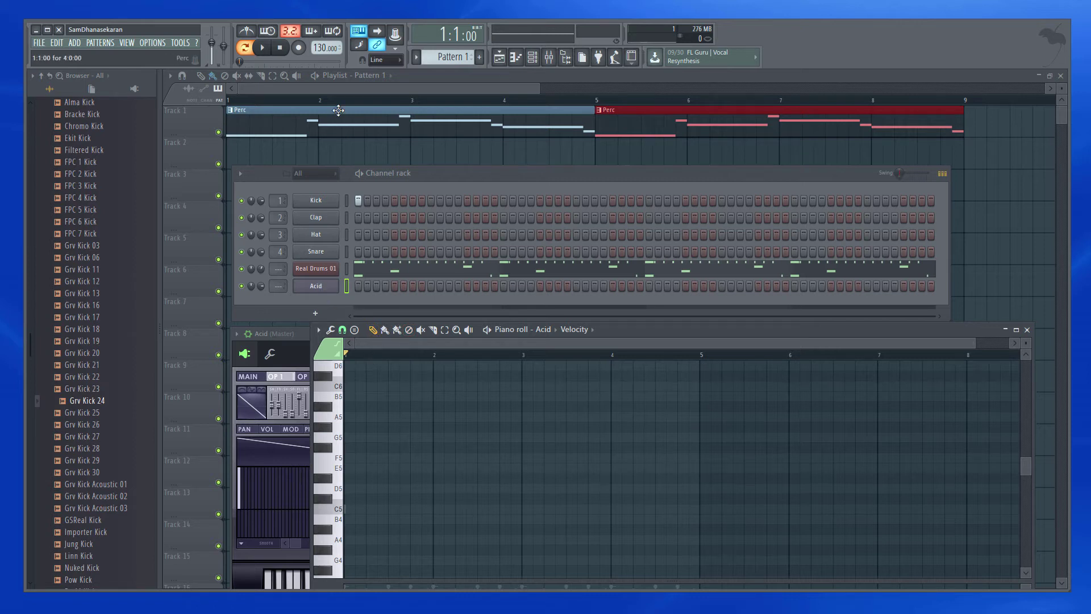
- Enable the Loop recording toggle in the toolbar
click(340, 34)
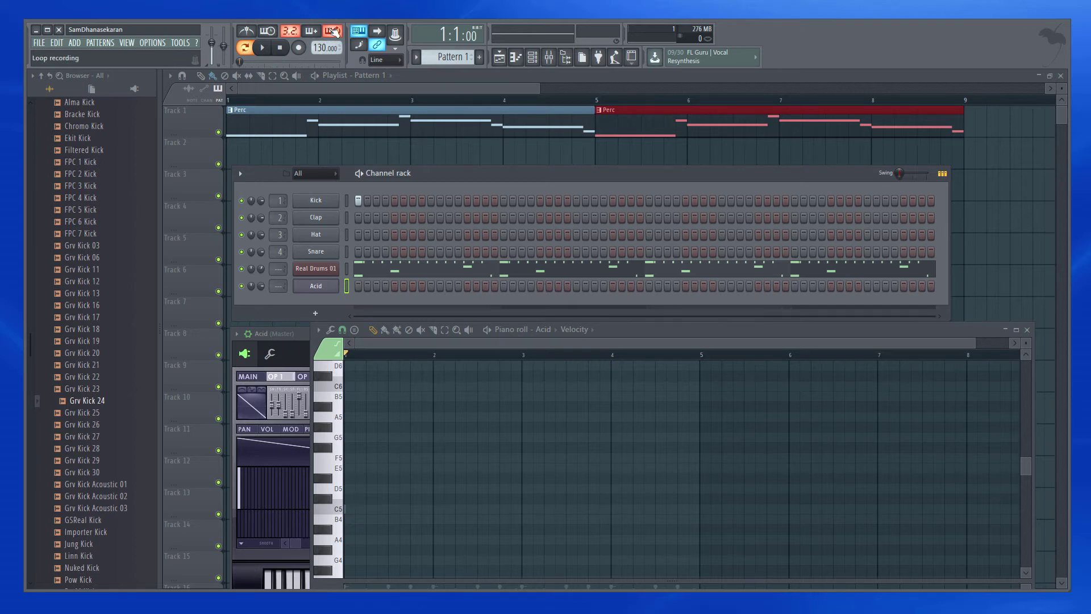
- Arm recording and choose to record Everything
click(298, 47)
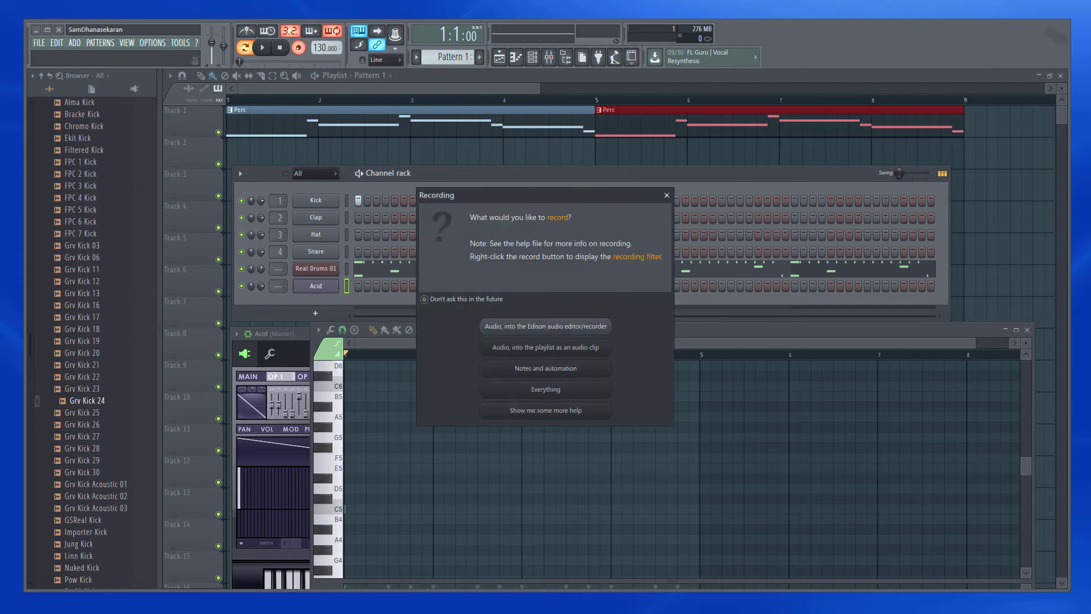
click(540, 386)
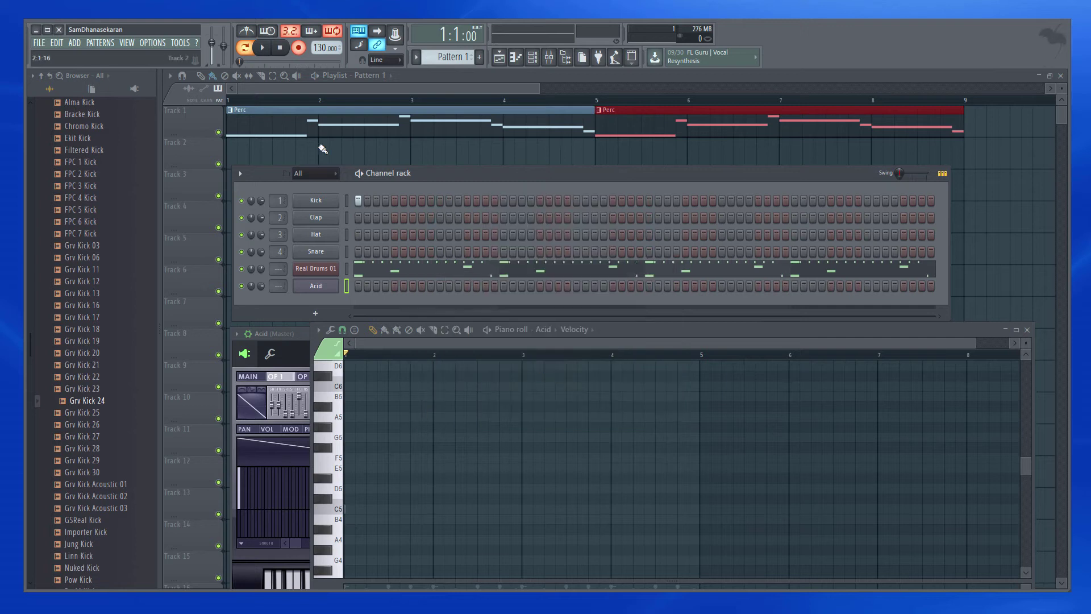
- Start the precount and loop-record the live melody, beginning with F5 and G5
click(264, 49)
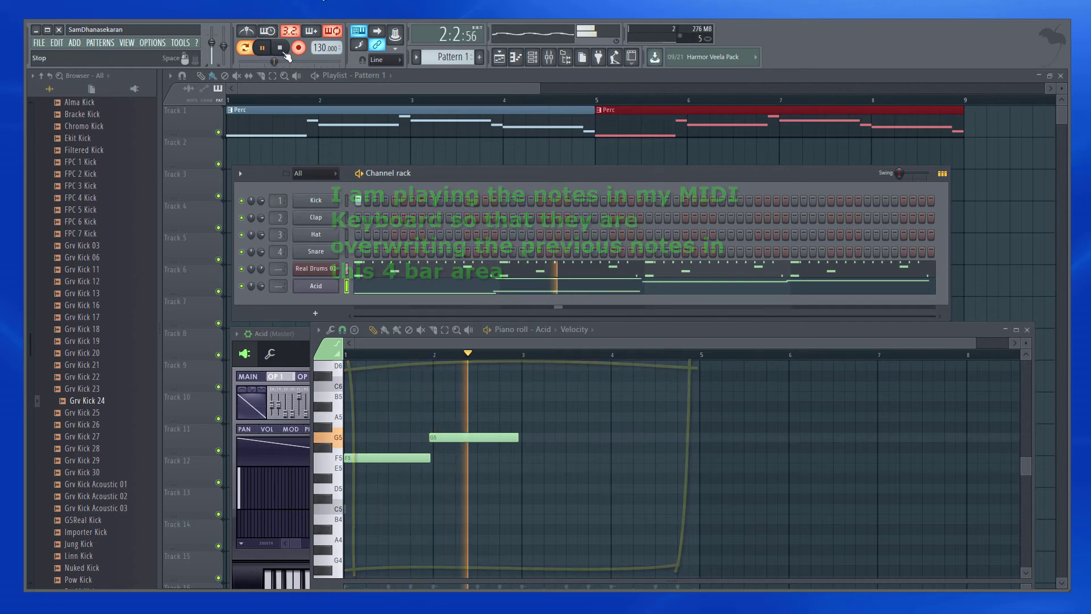
- Stop recording and playback, leaving the new melody in the Acid piano roll
key(space)
scroll(679, 503, up, 2)
scroll(680, 502, up, 2)
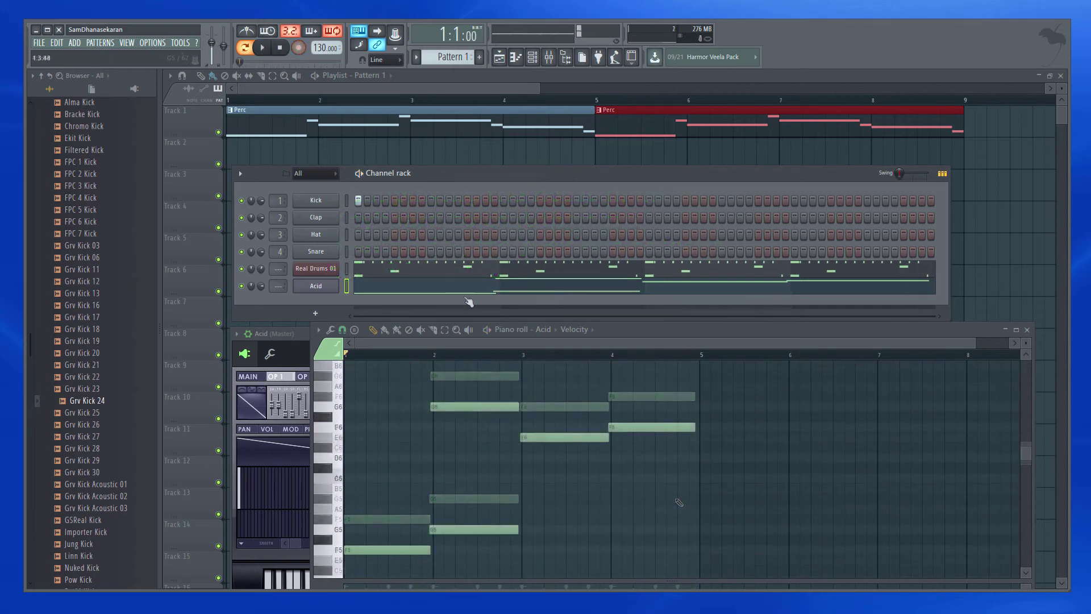
scroll(679, 502, up, 1)
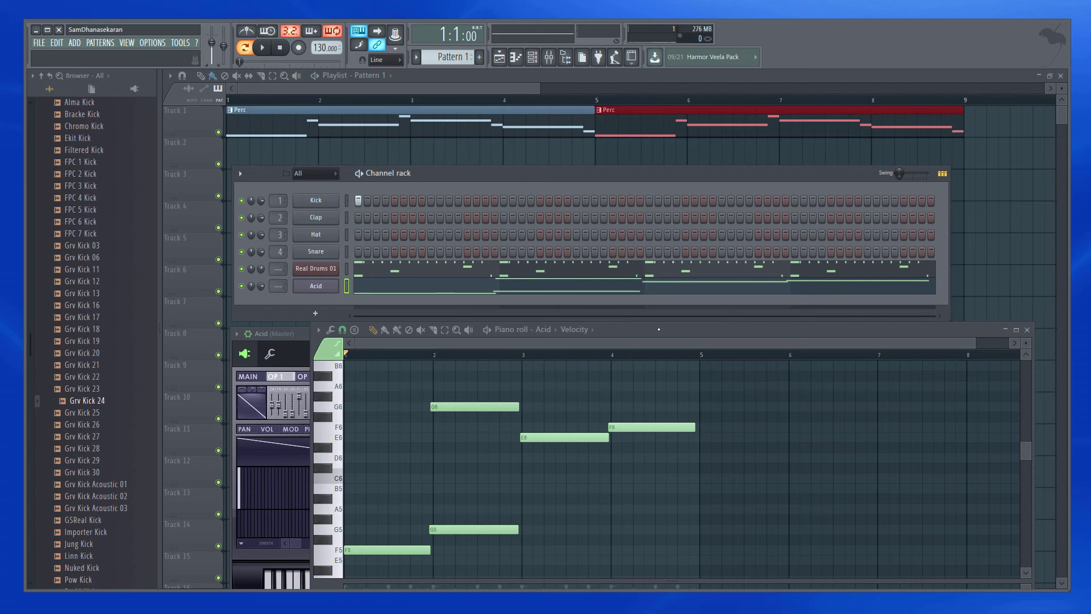